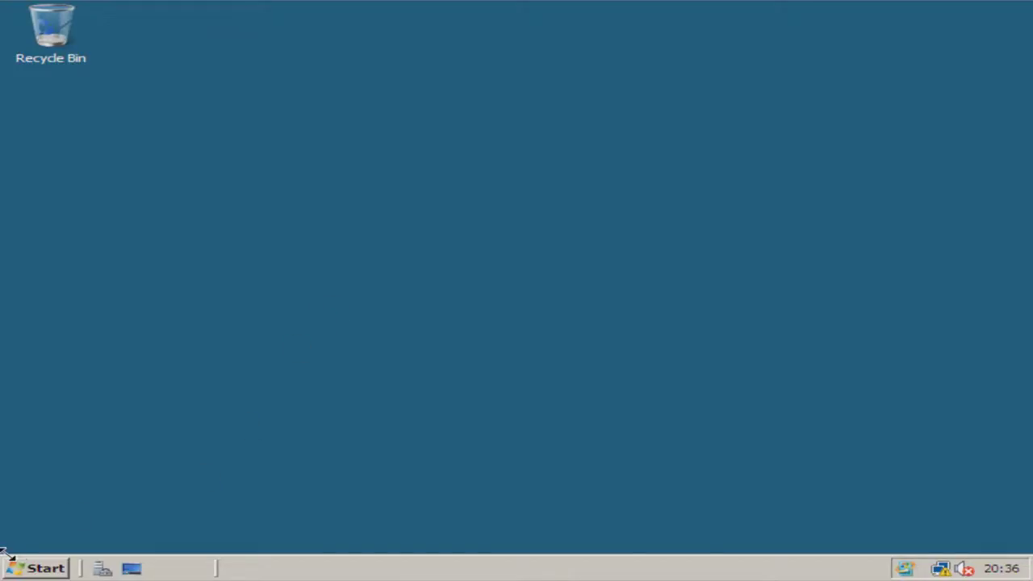
Step: From the Start menu, bring up Administrative Tools to reach Group Policy Management
click(29, 569)
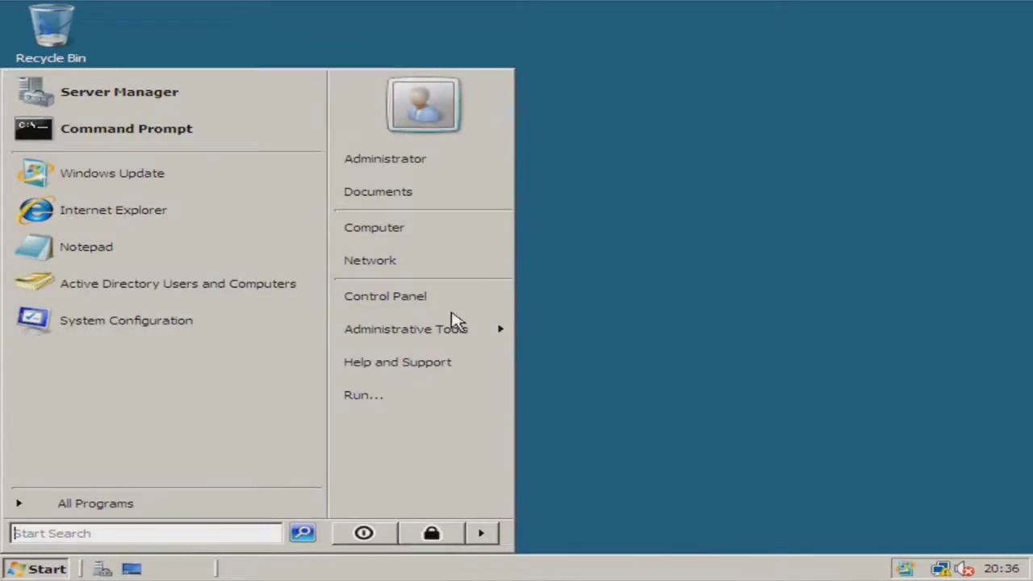
mouse_move(456, 335)
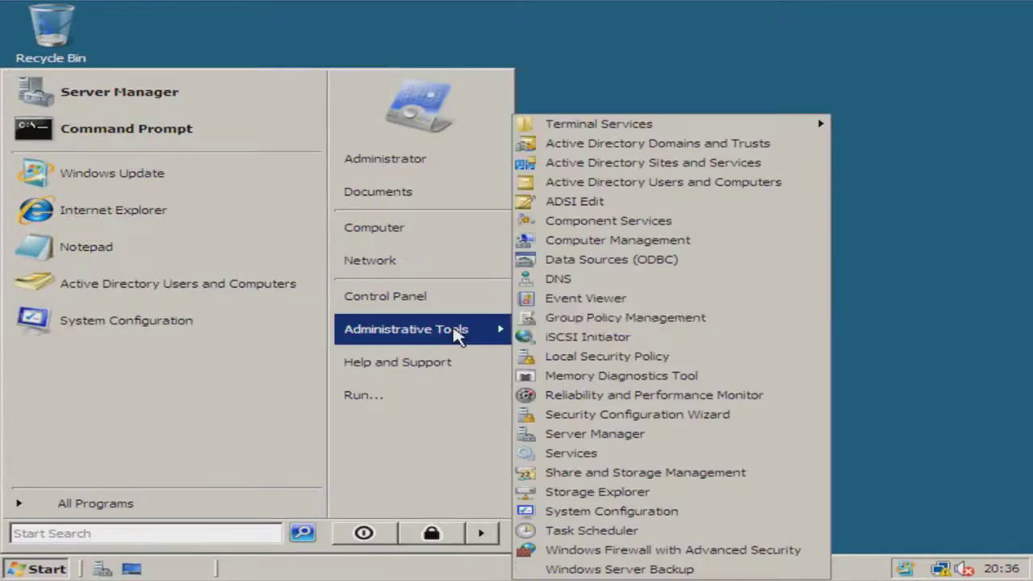
Step: Launch Group Policy Management, select the s4 OU under test.cs and open its context menu
click(660, 322)
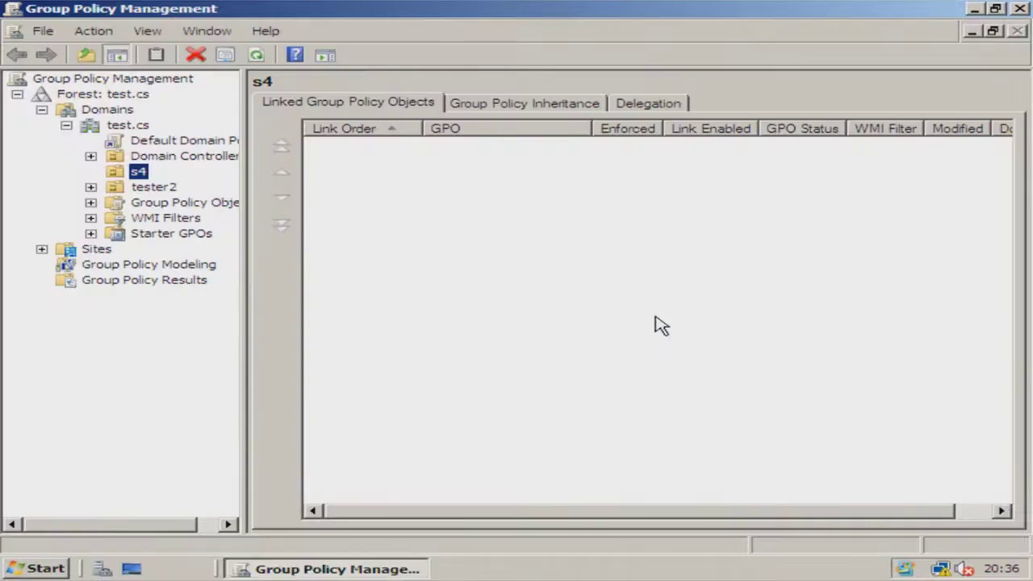
click(122, 127)
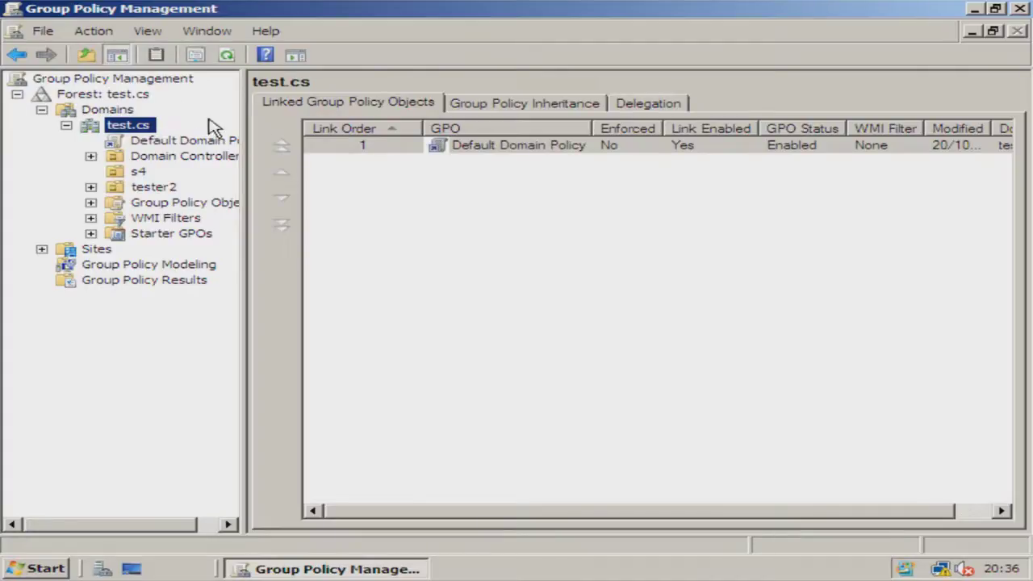
click(138, 172)
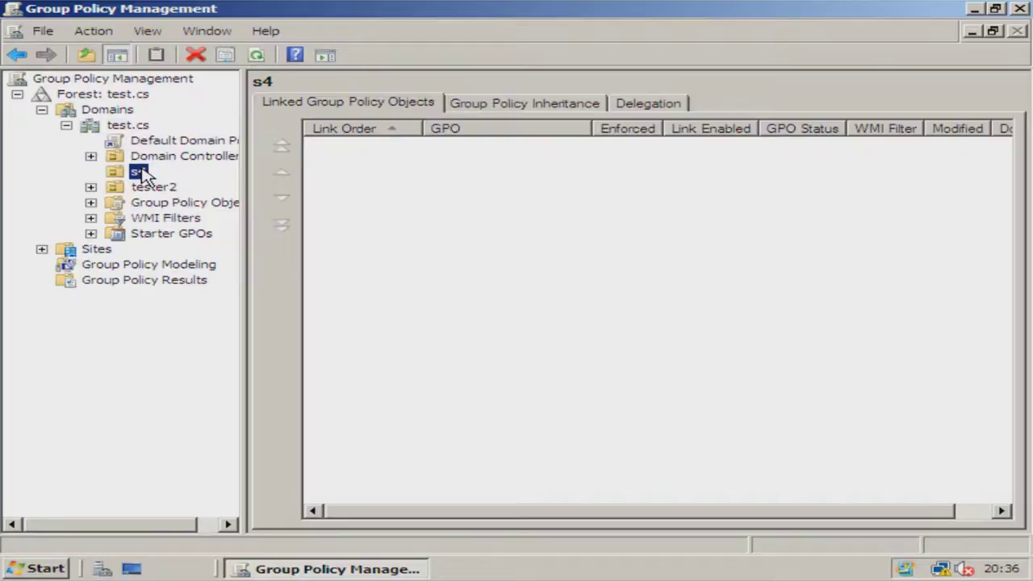
right_click(141, 170)
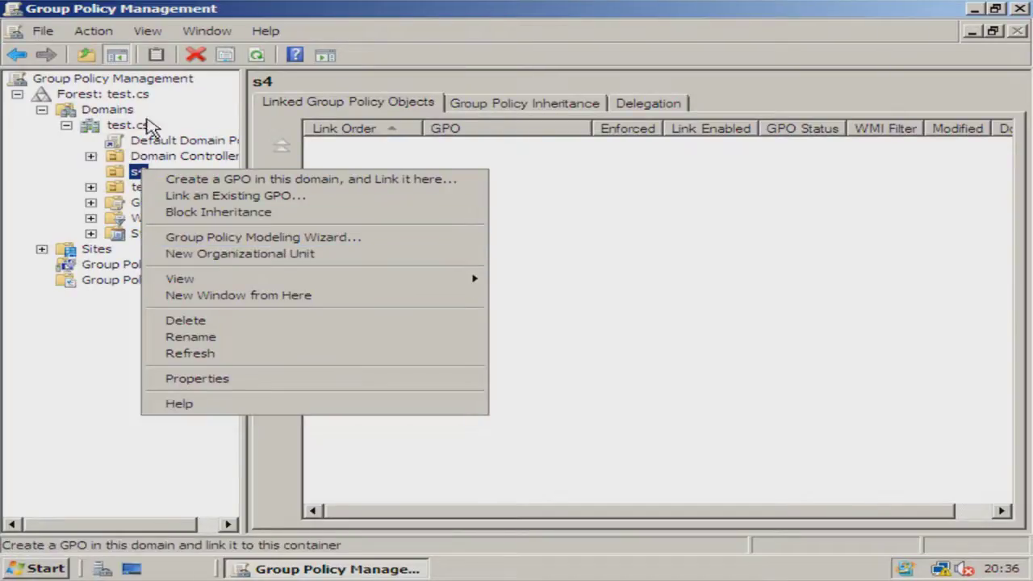
Step: Create a GPO linked to s4, renaming it New Group Policy Object2 after the duplicate-name error
right_click(130, 174)
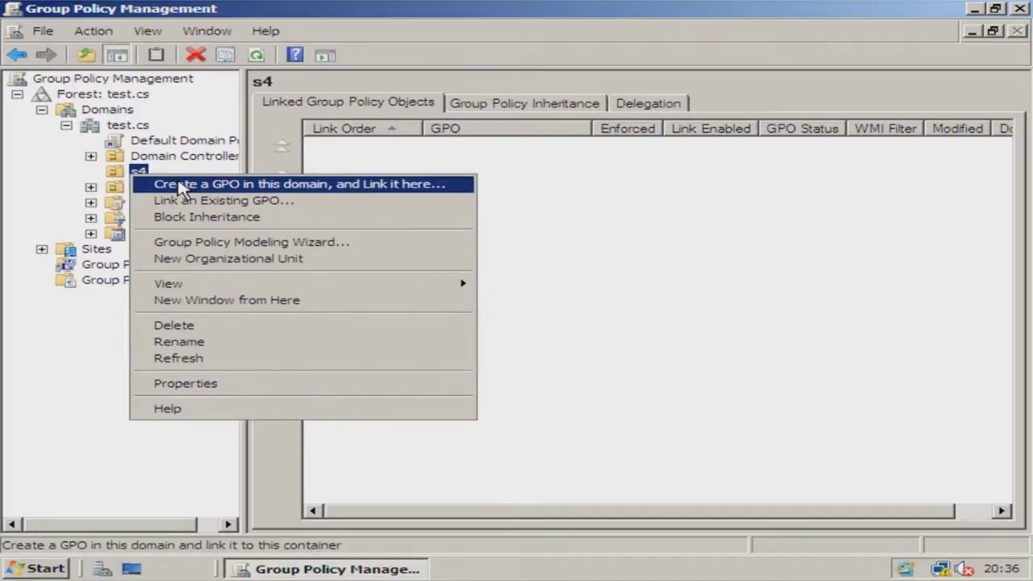
click(269, 184)
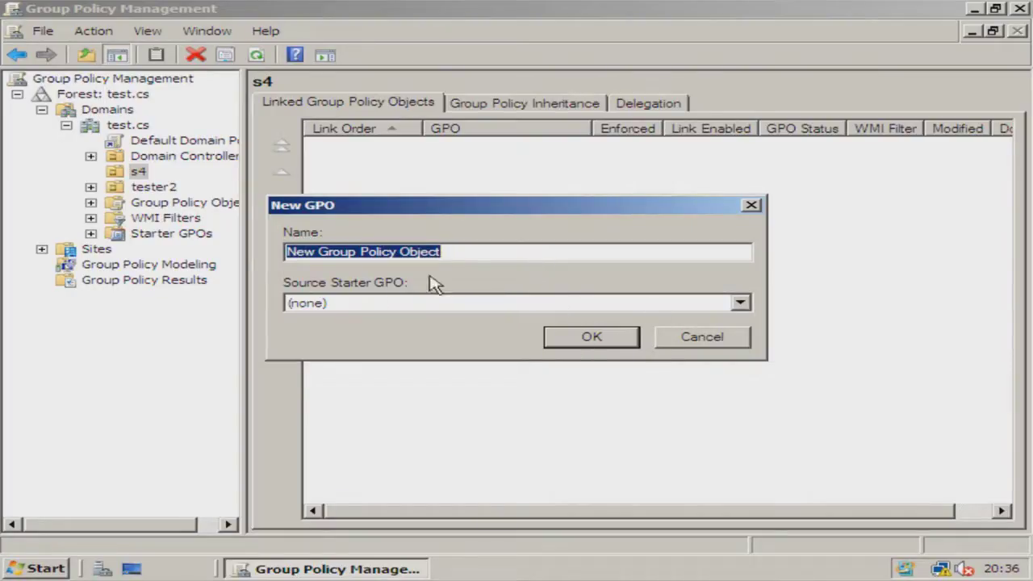
click(586, 337)
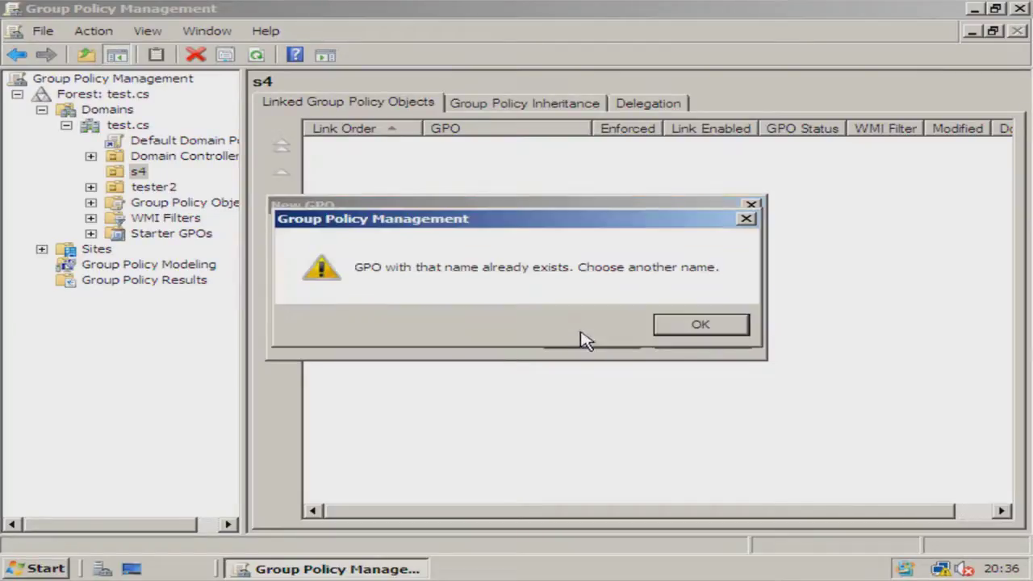
click(692, 325)
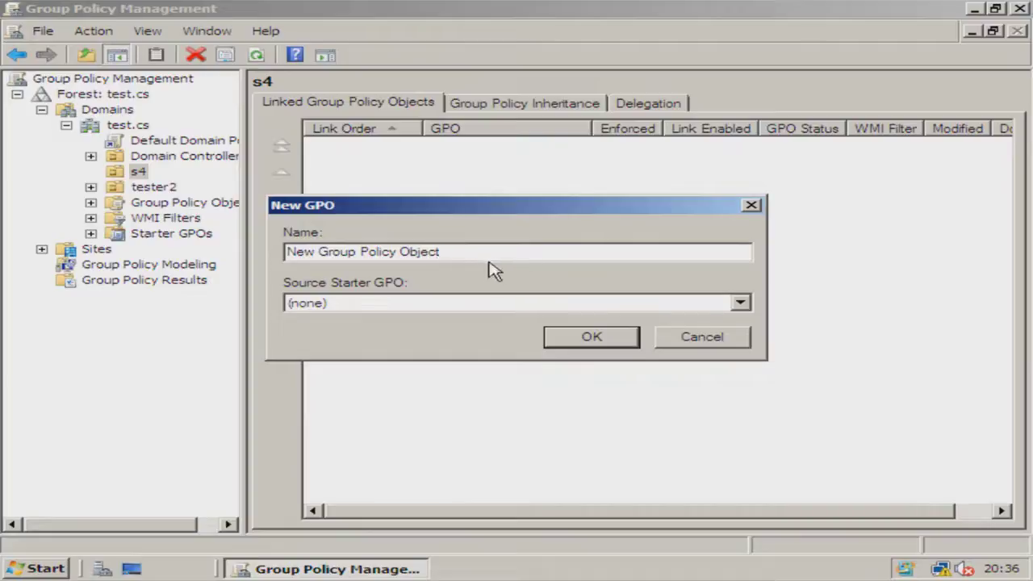
text(2)
click(591, 338)
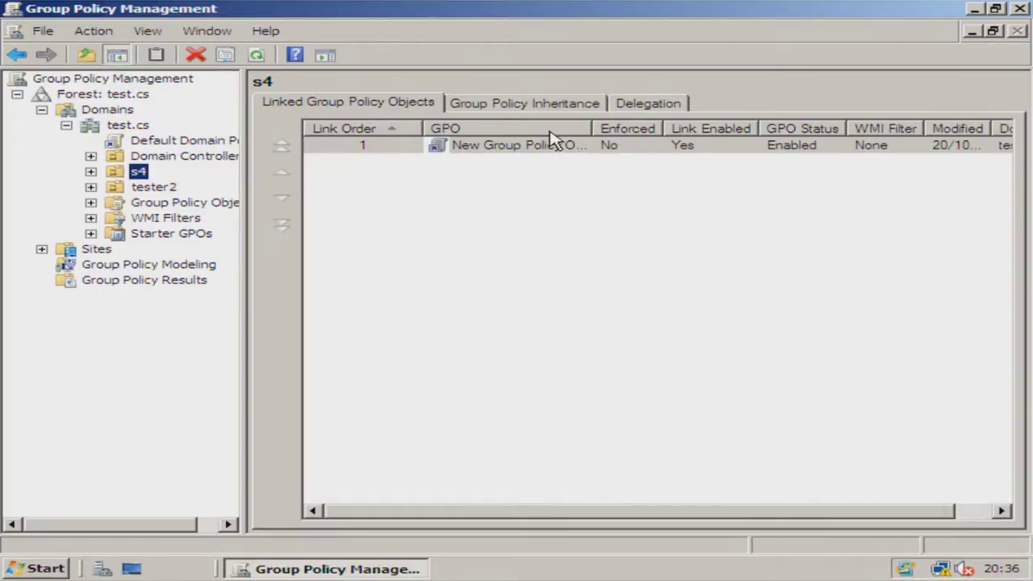
click(180, 158)
click(159, 144)
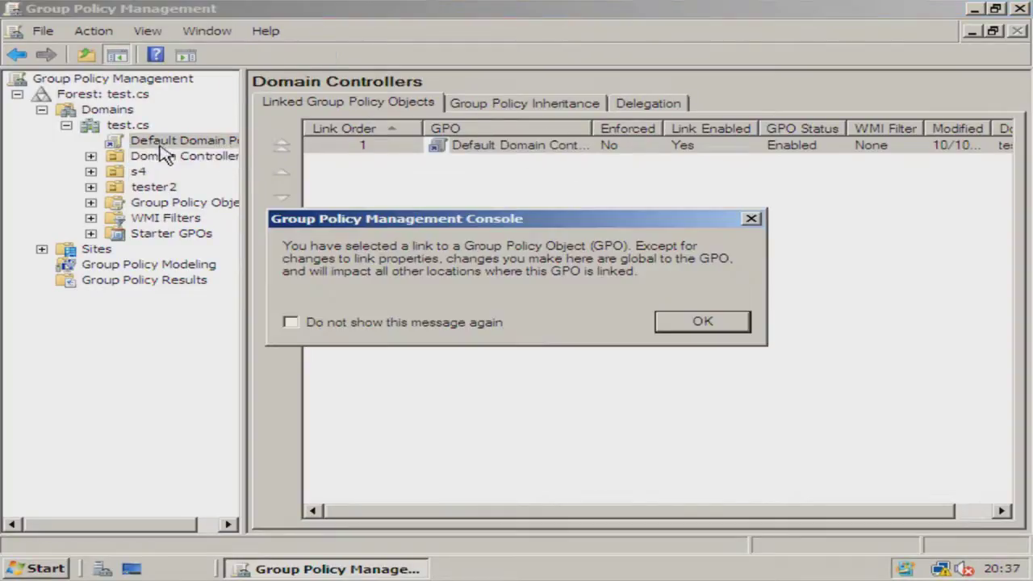
click(697, 324)
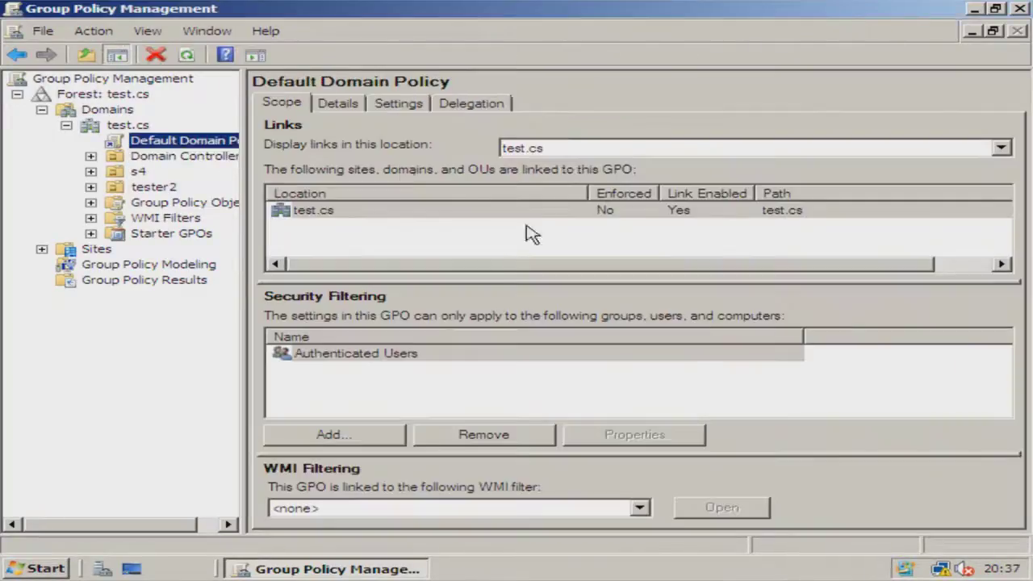
click(145, 202)
click(141, 172)
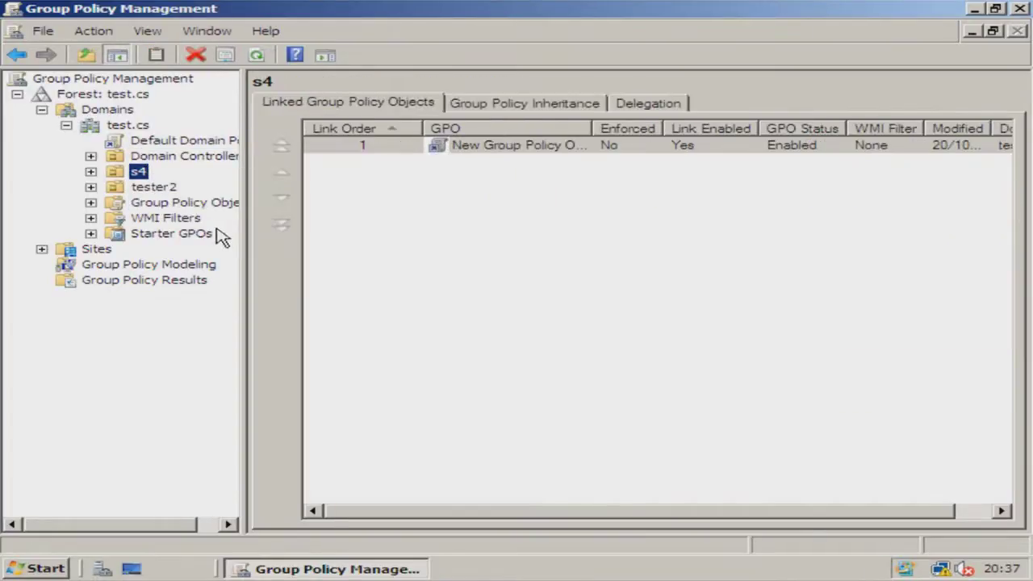
click(190, 202)
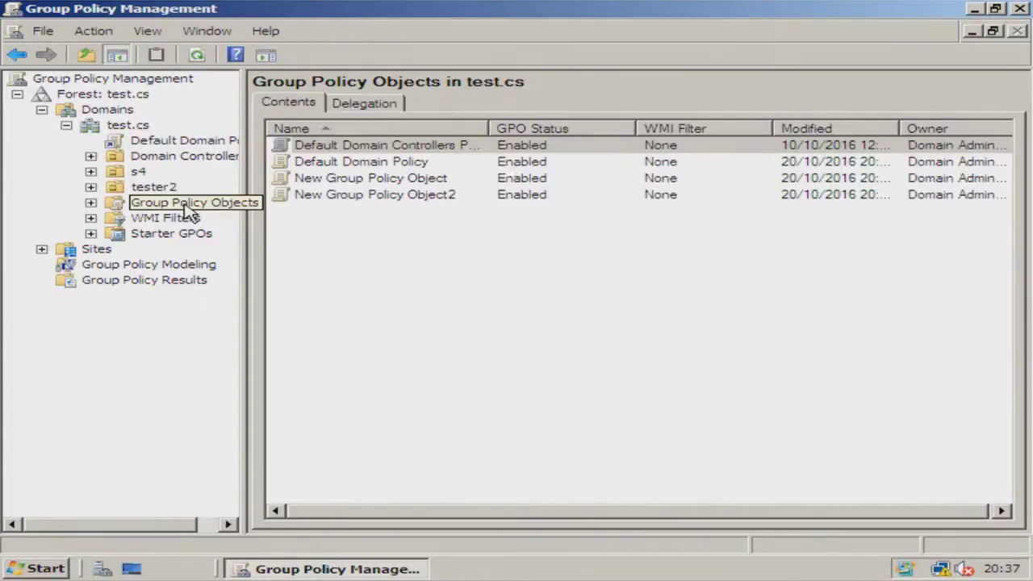
drag(489, 128, 569, 129)
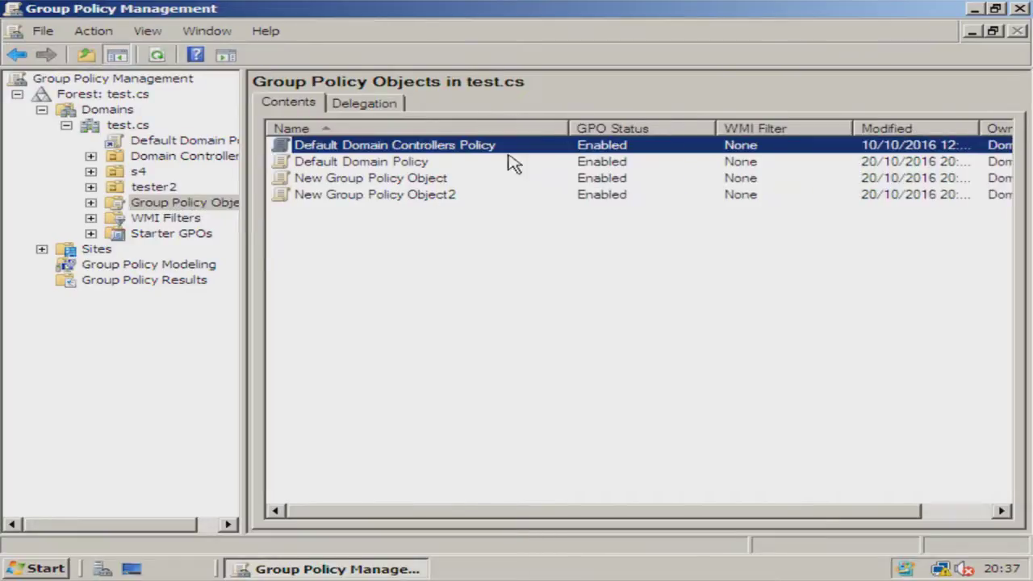
click(476, 196)
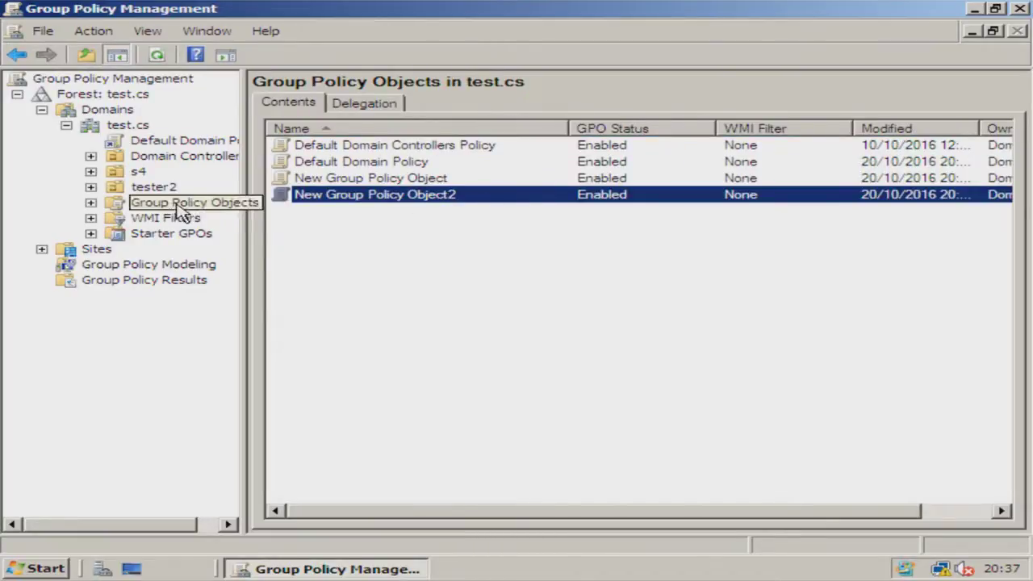
click(140, 174)
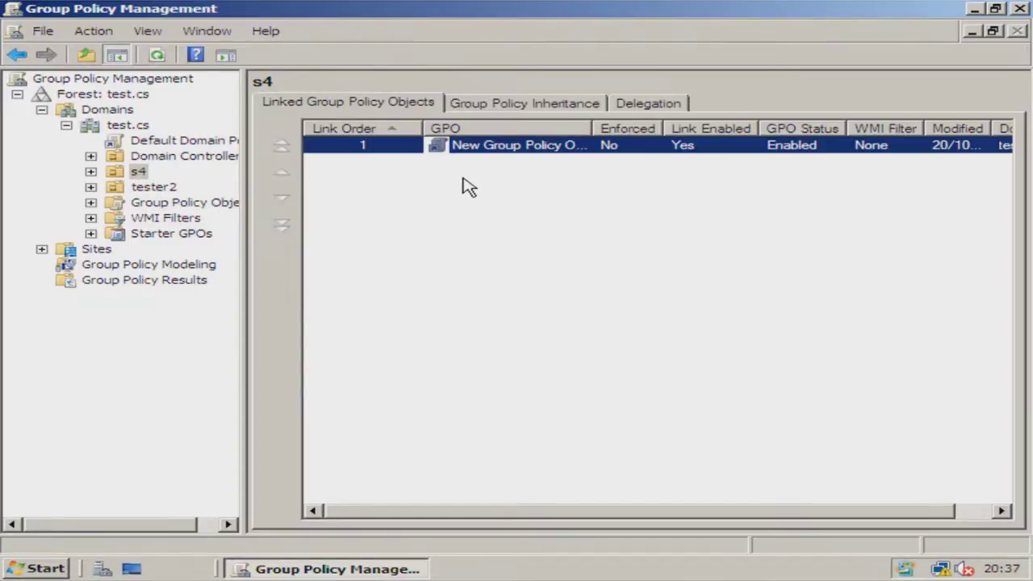
Step: Edit New Group Policy Object2 and browse to User Configuration > Policies > Administrative Templates > Desktop
right_click(519, 152)
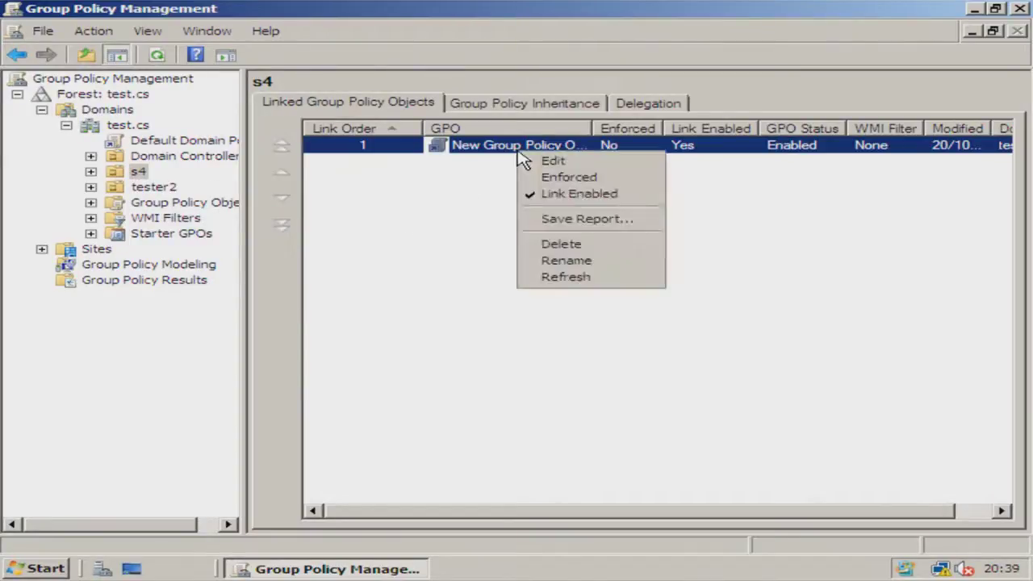
click(543, 161)
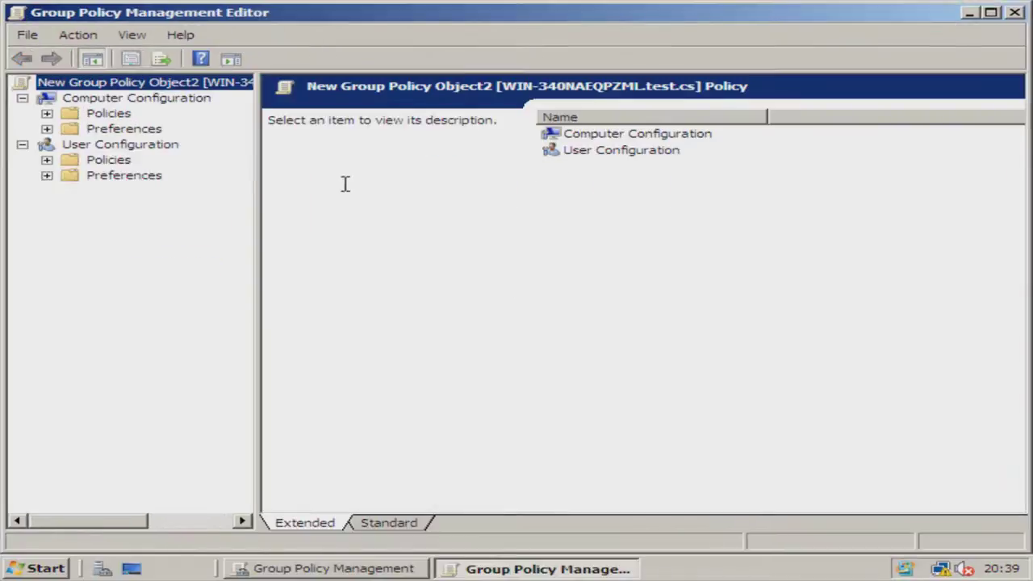
click(72, 148)
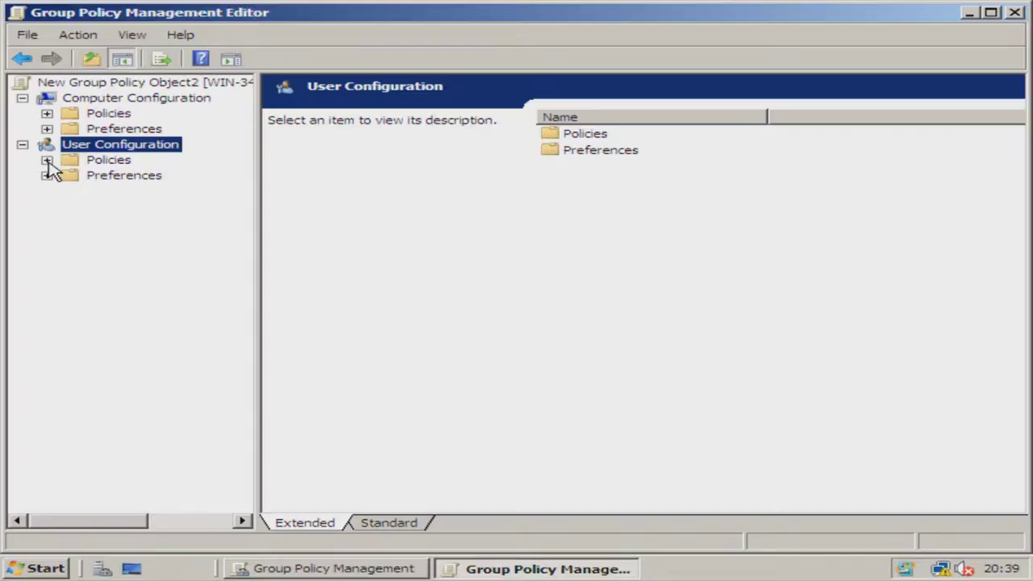
click(47, 159)
click(95, 207)
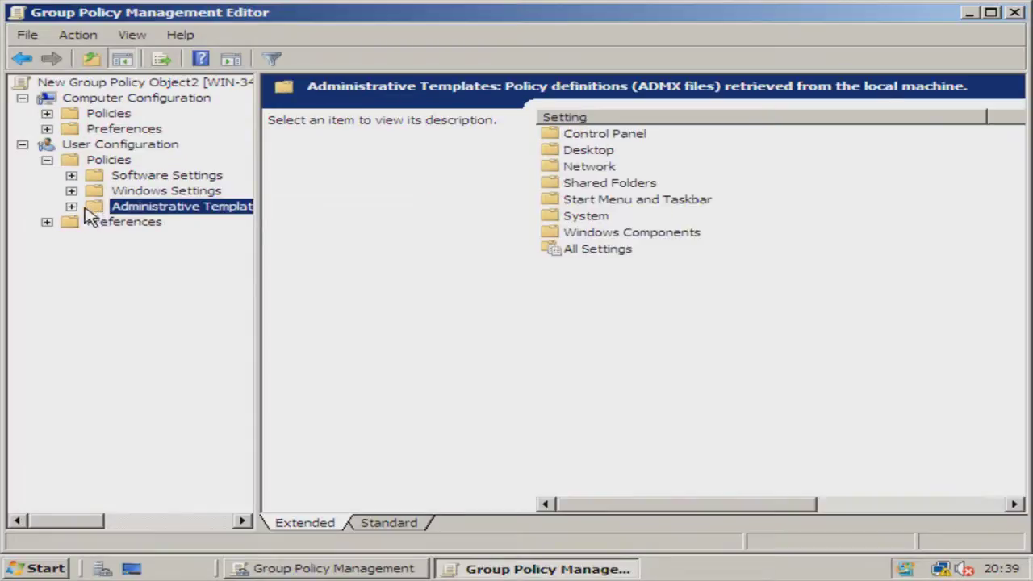
click(71, 207)
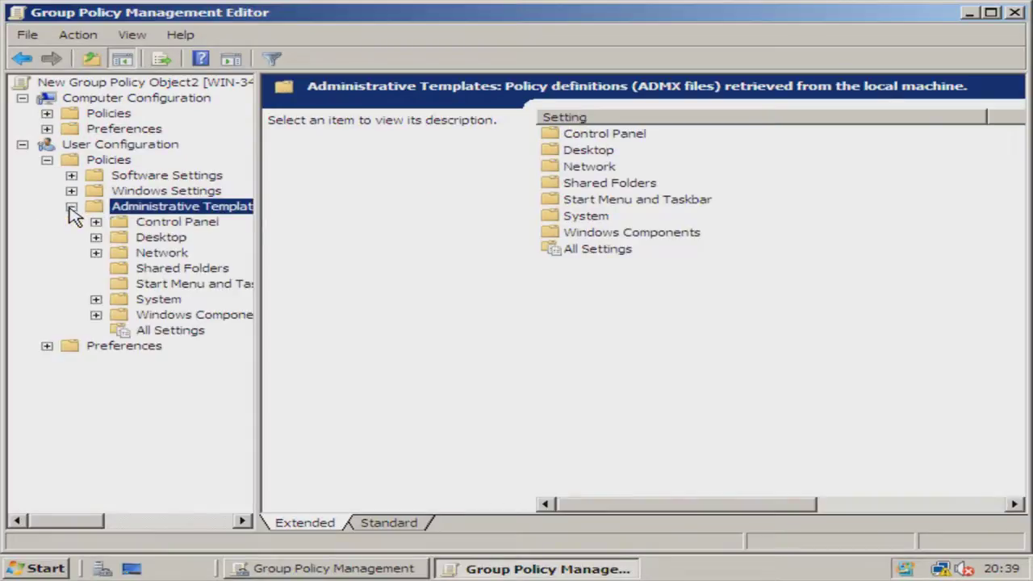
click(140, 240)
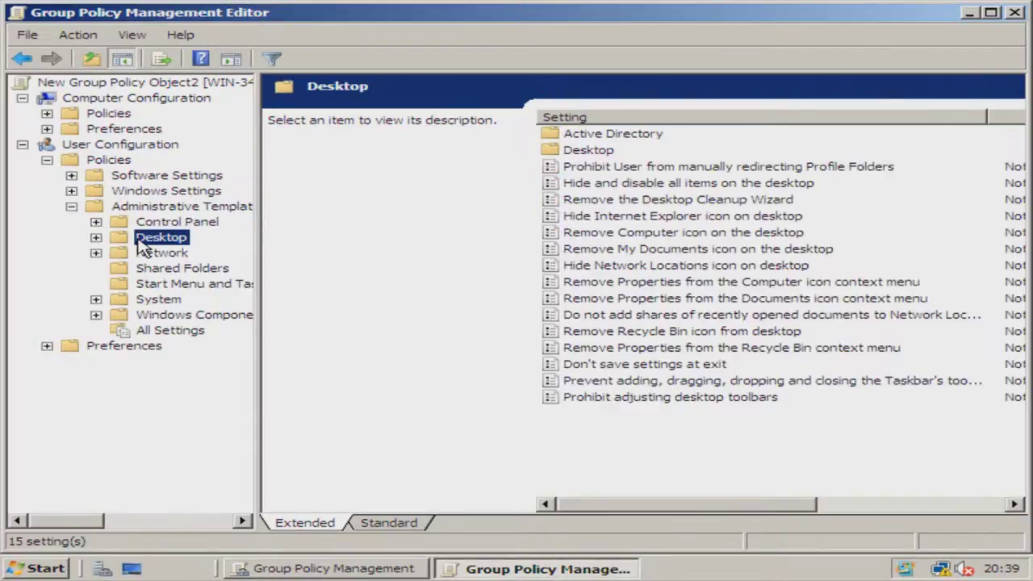
Step: Set 'Hide and disable all items on the desktop' to Enabled
click(692, 185)
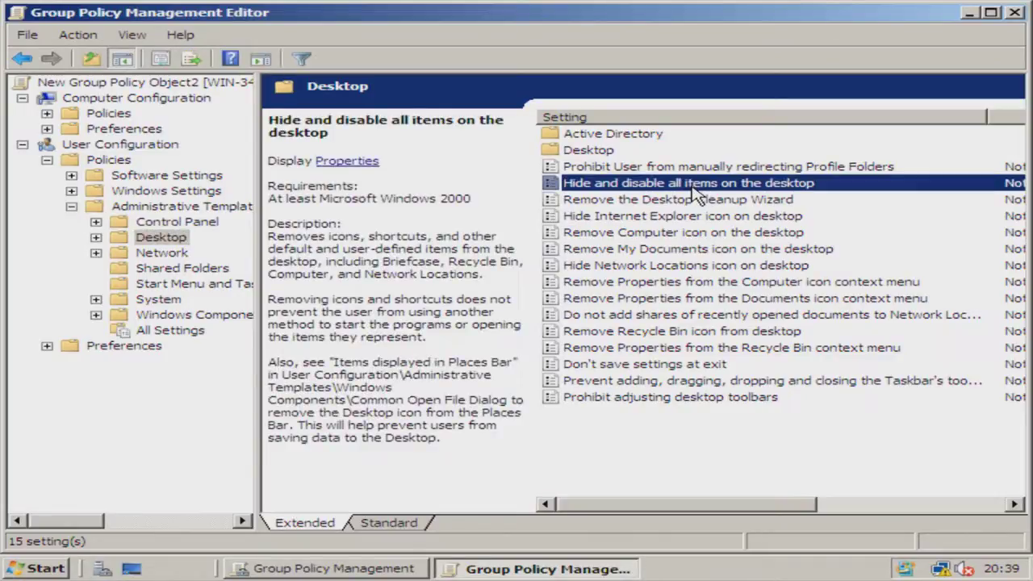
double_click(695, 189)
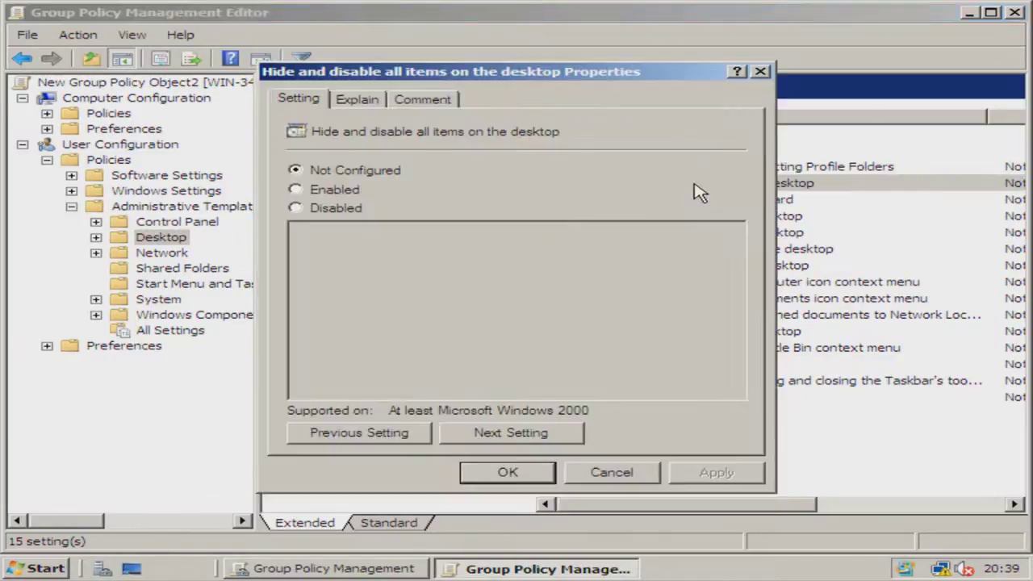
click(338, 194)
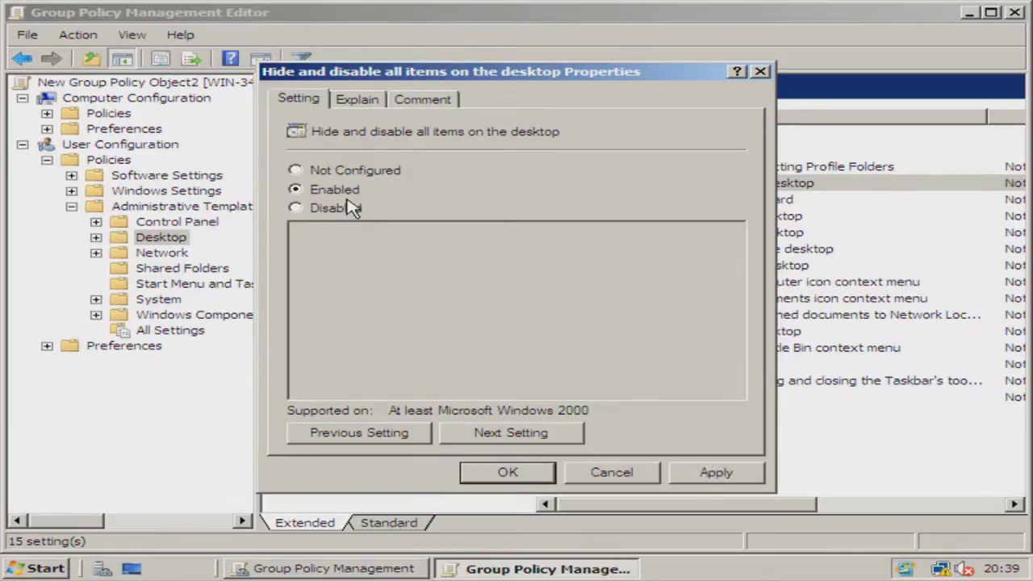
Step: Apply the setting, read the Remove My Documents icon and Don't save settings at exit descriptions, then list Control Panel settings
click(545, 473)
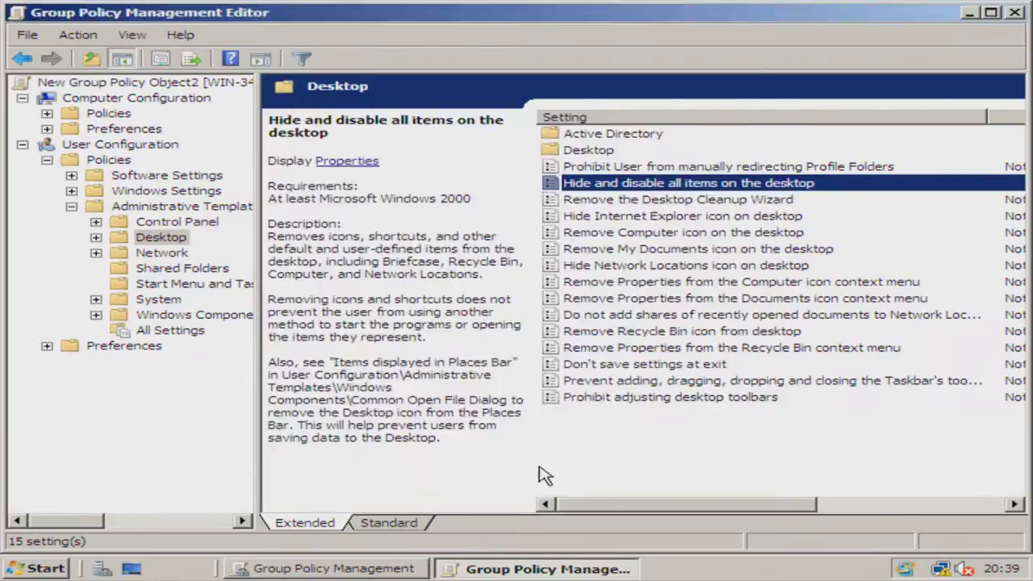
click(666, 252)
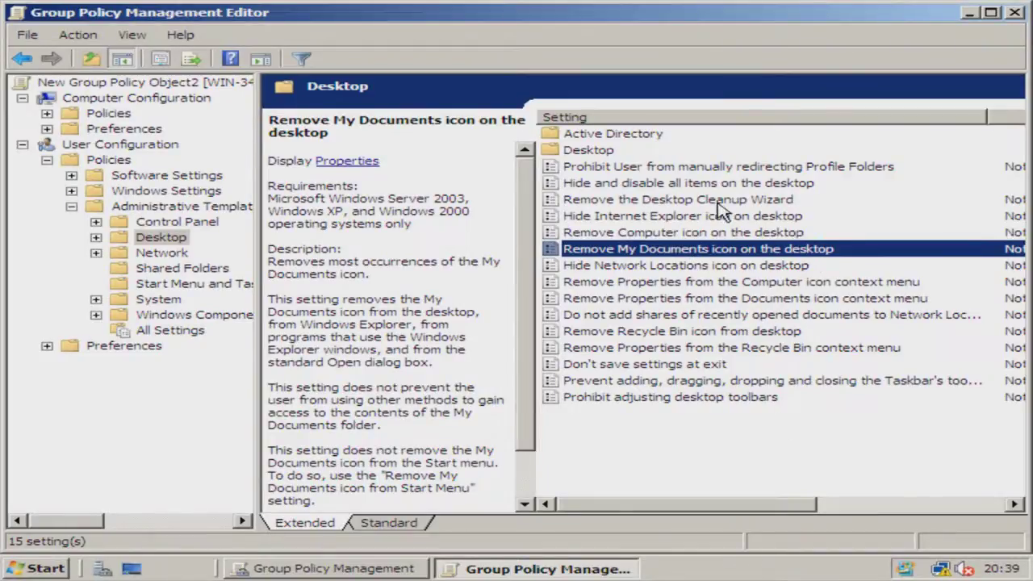
click(686, 366)
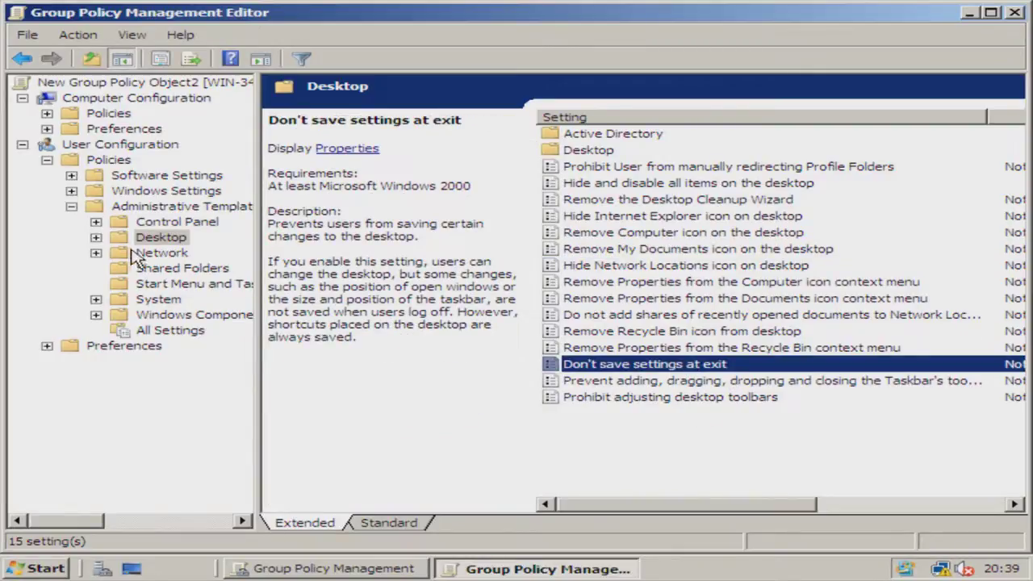
click(150, 225)
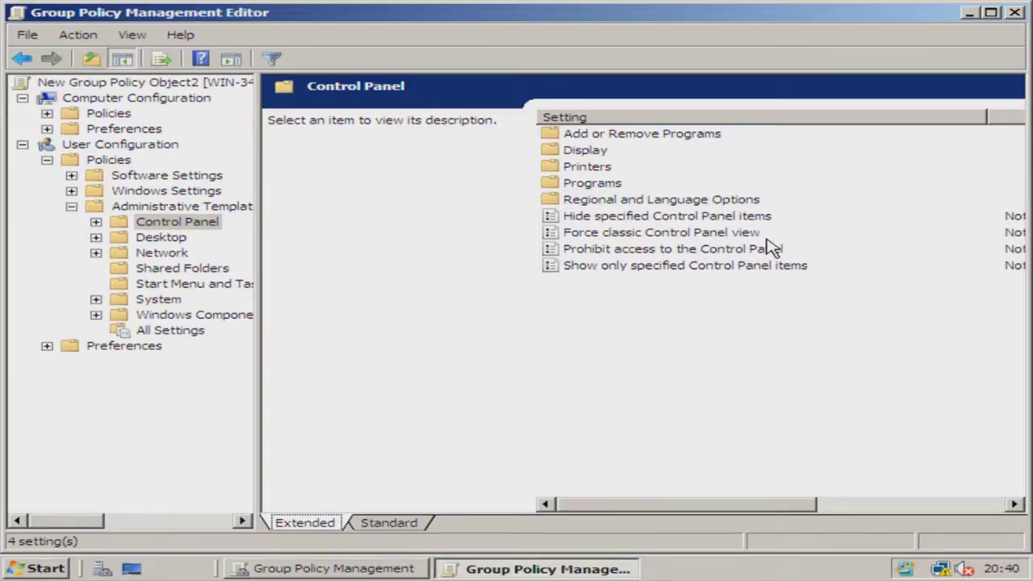
Step: Browse the Start Menu and Taskbar settings and read the Add Logoff to the Start Menu description
click(161, 274)
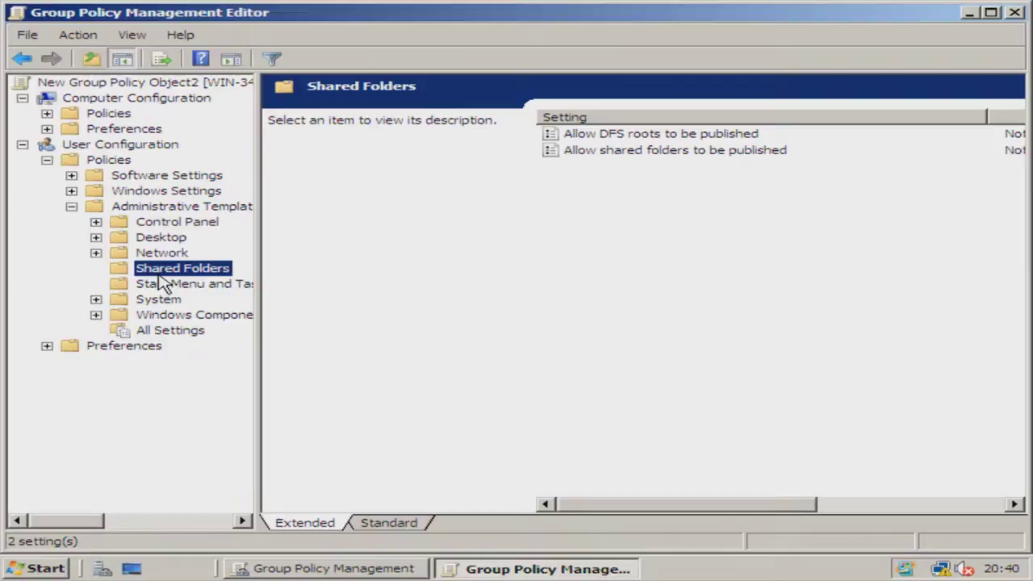
click(164, 284)
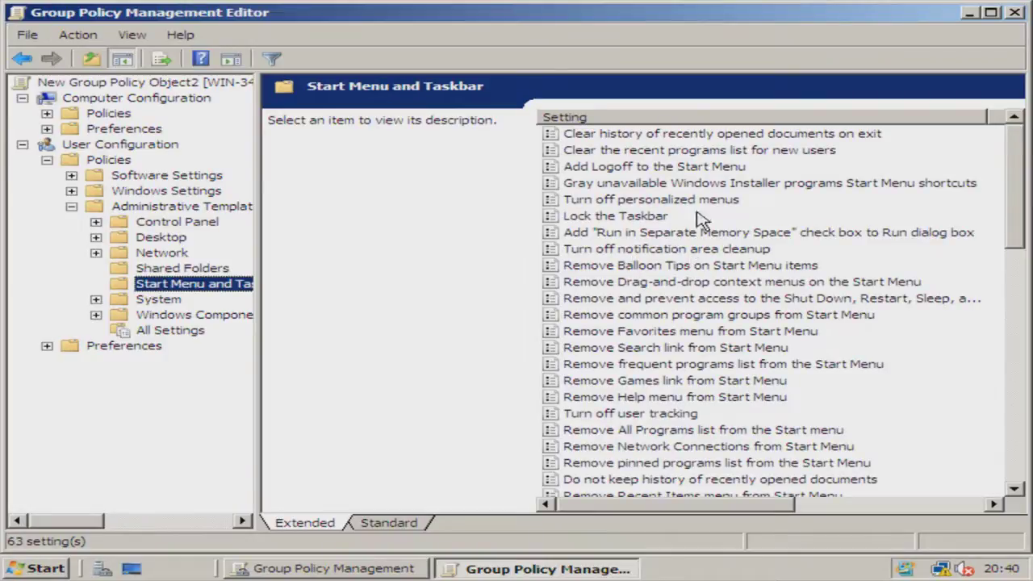
click(628, 168)
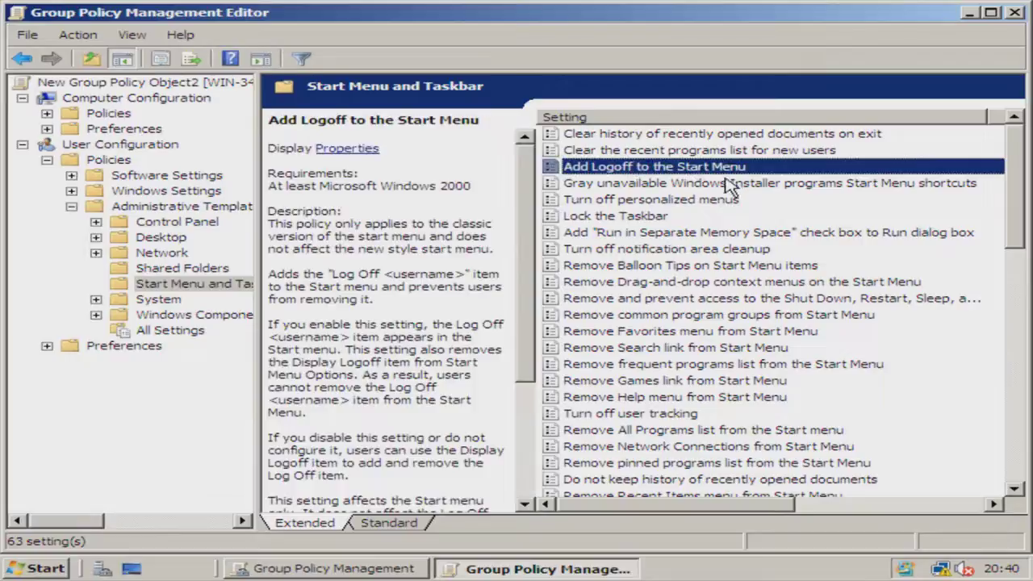
scroll(739, 335, down, 4)
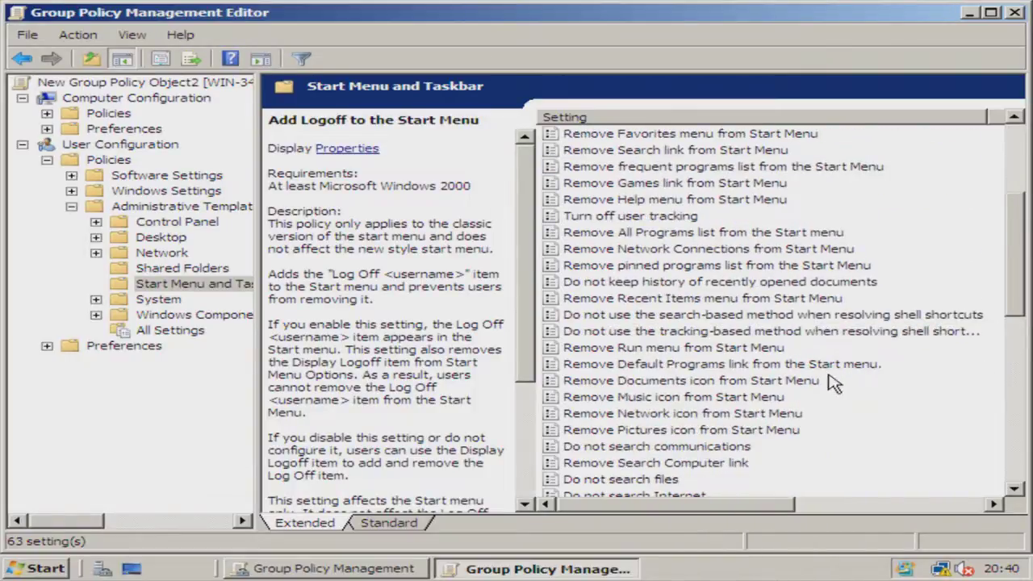
scroll(833, 383, down, 10)
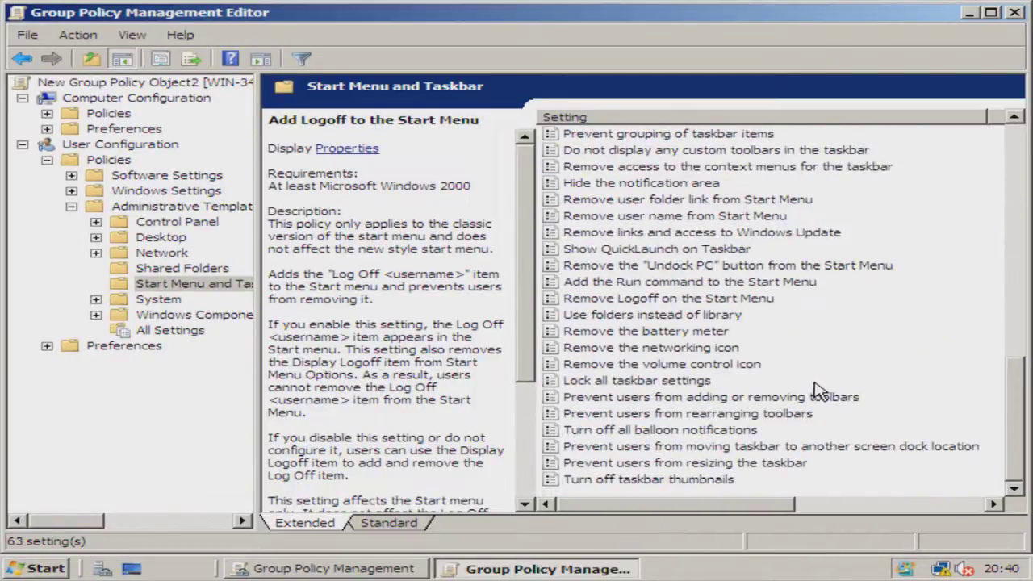
scroll(815, 390, up, 14)
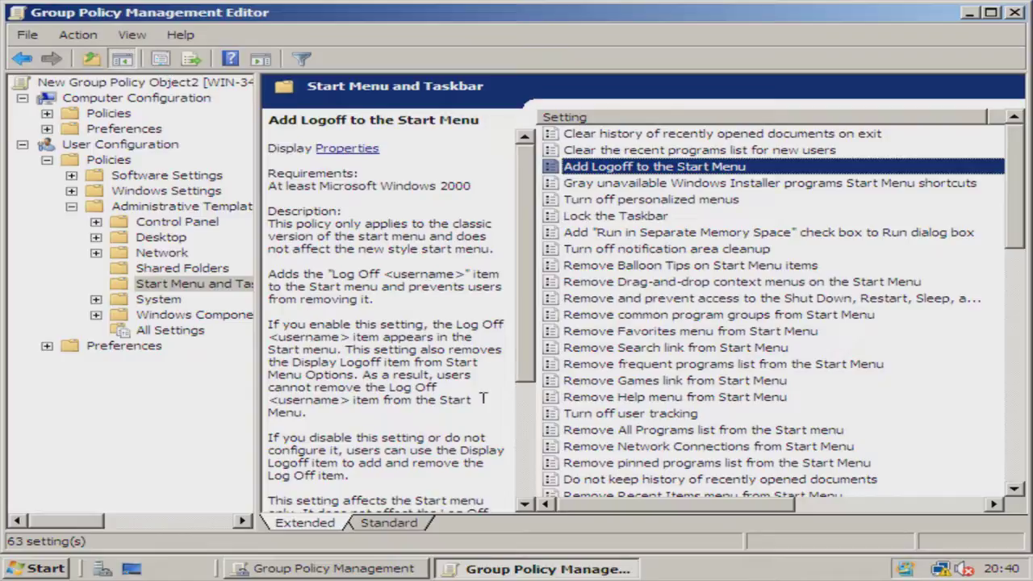
Step: Close the editor, open the GPO link under s4, and remove Authenticated Users from security filtering
click(1014, 12)
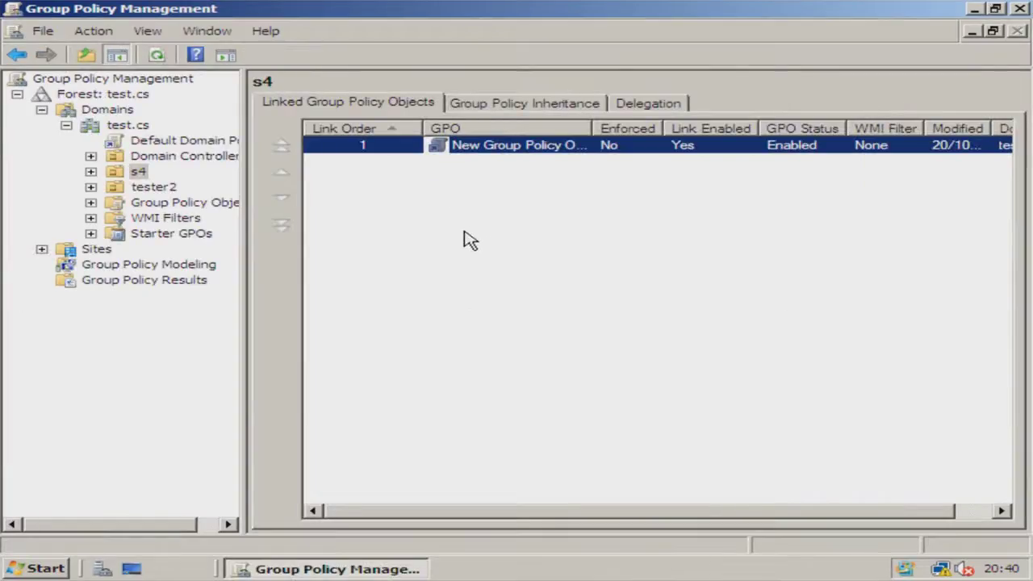
double_click(508, 153)
click(677, 326)
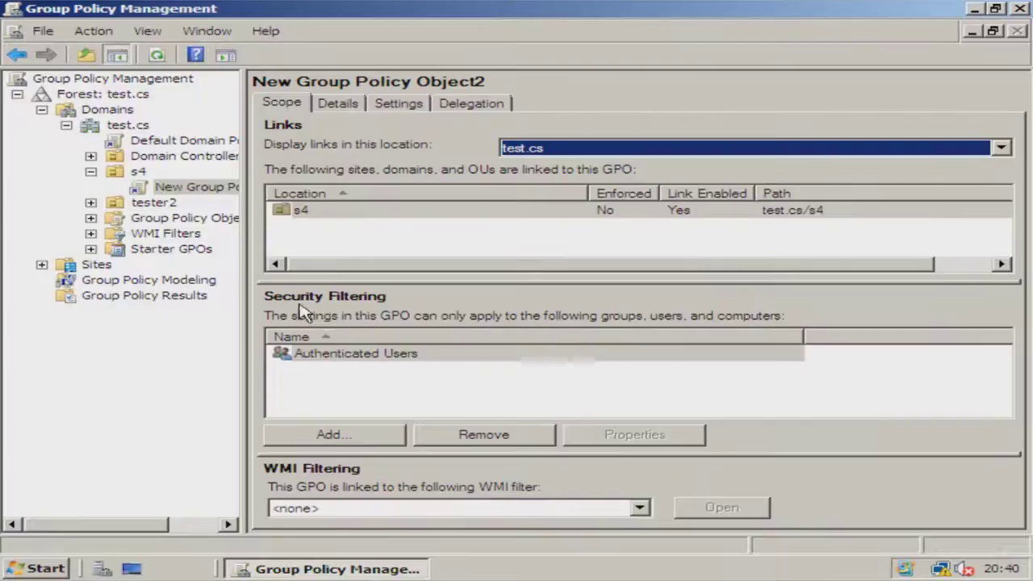
click(396, 356)
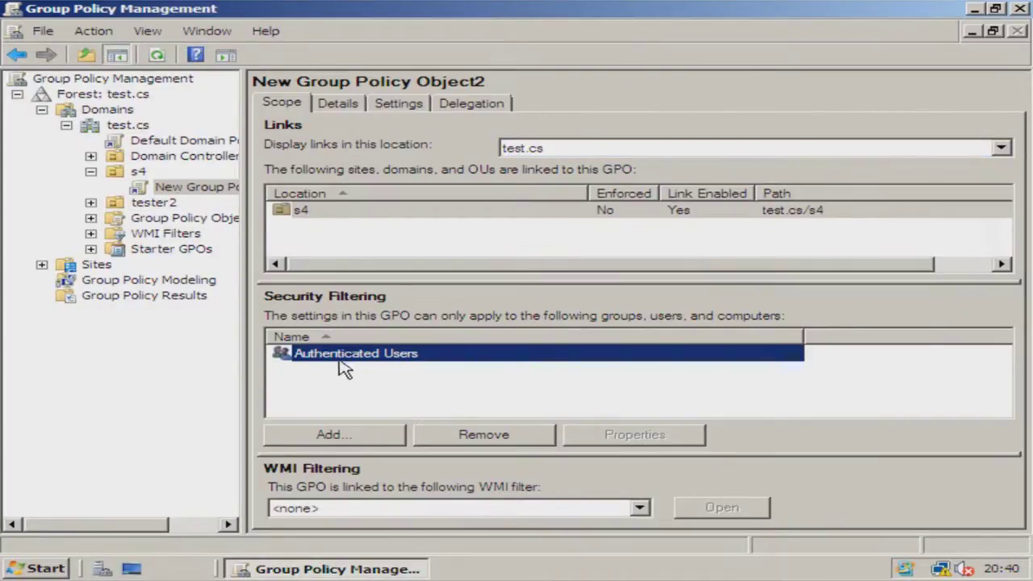
click(477, 438)
click(562, 325)
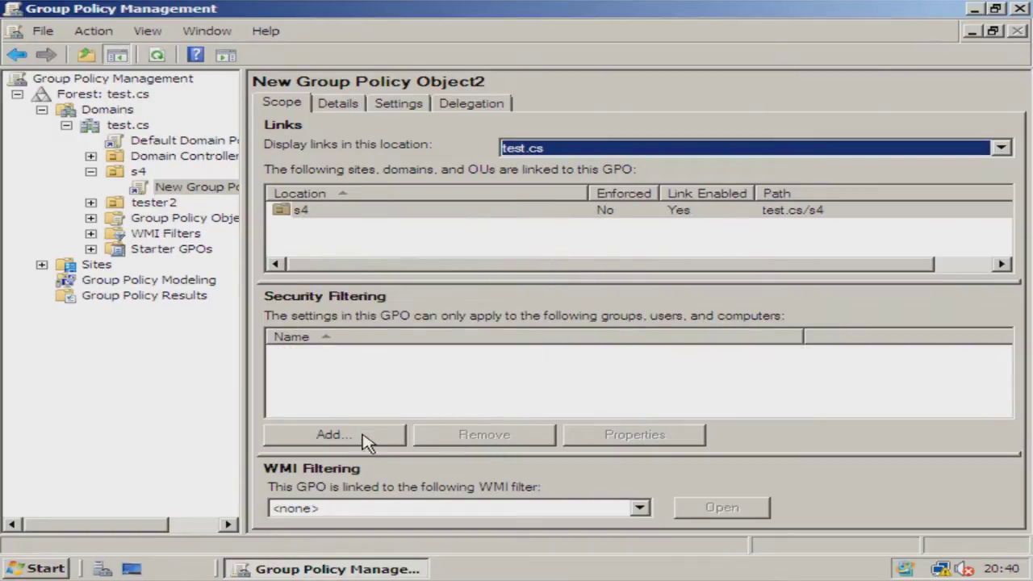
Step: Add the target domain user account to security filtering, resolving the name with Check Names
click(363, 440)
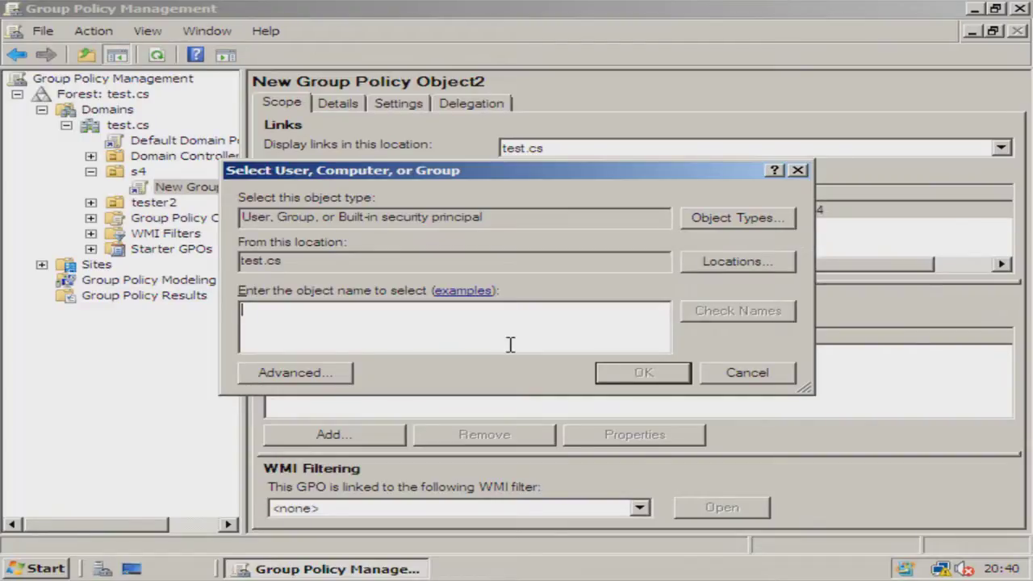
text(computersluggish)
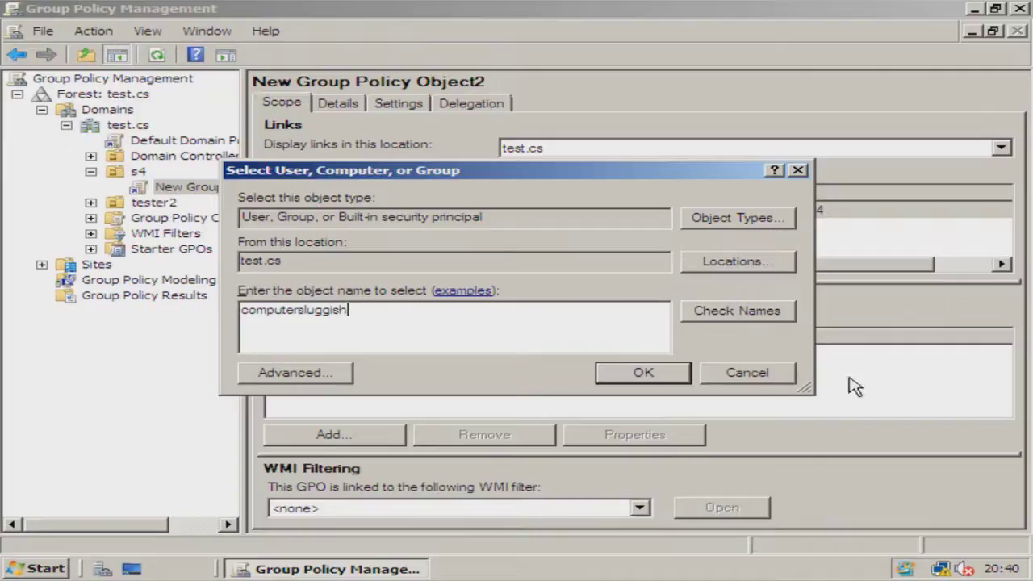
click(768, 316)
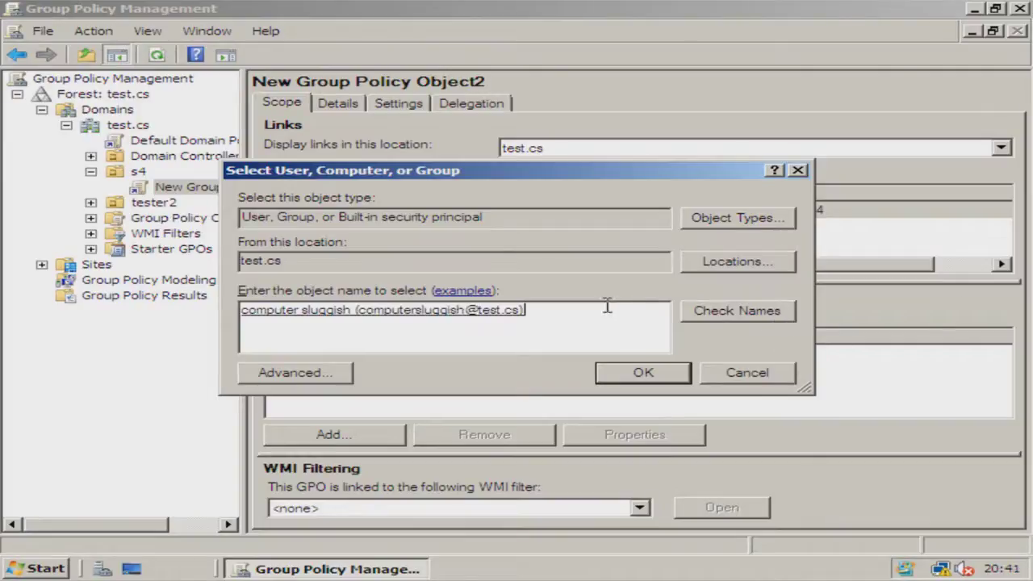
click(642, 375)
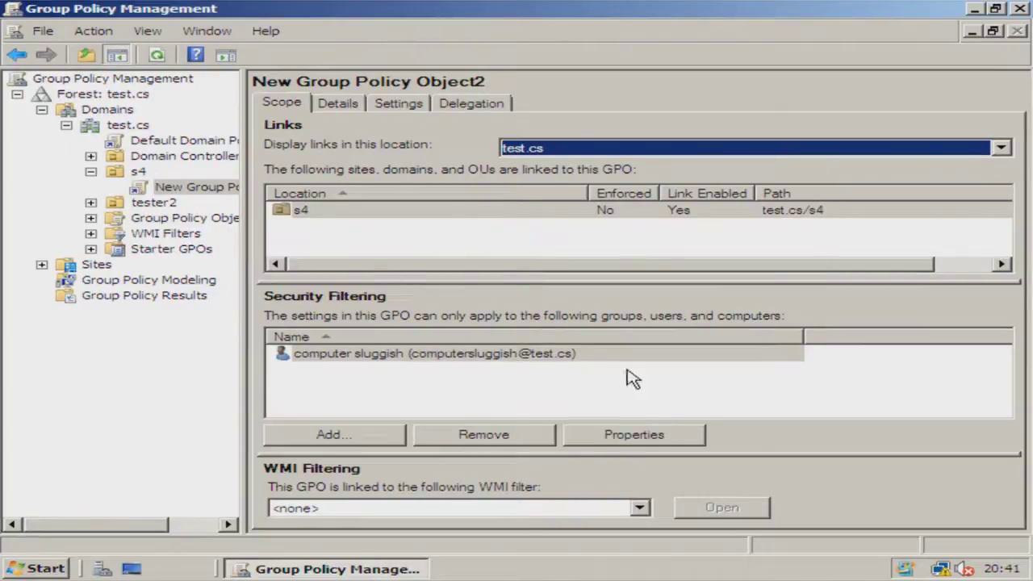
right_click(528, 352)
click(565, 378)
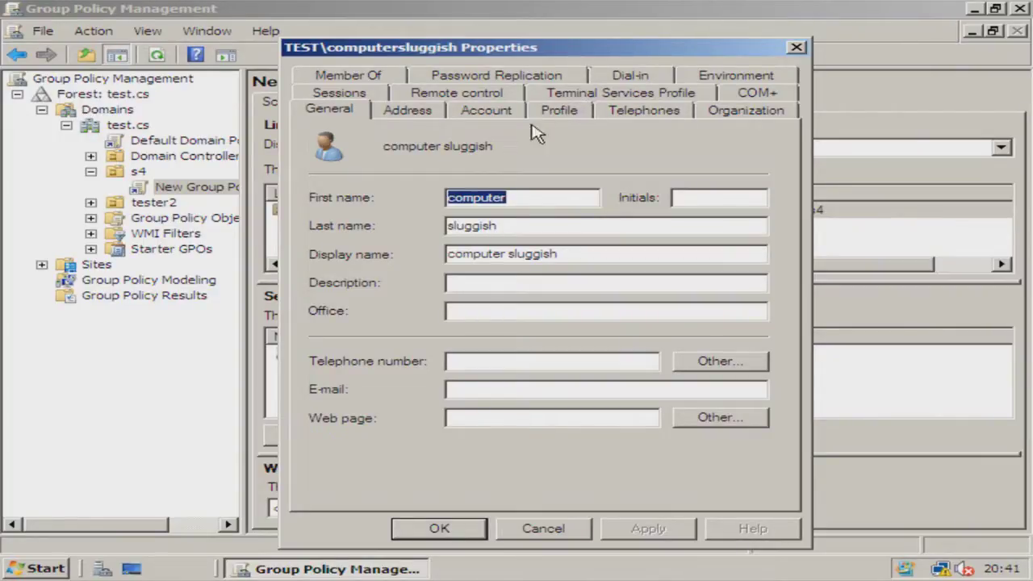
click(797, 47)
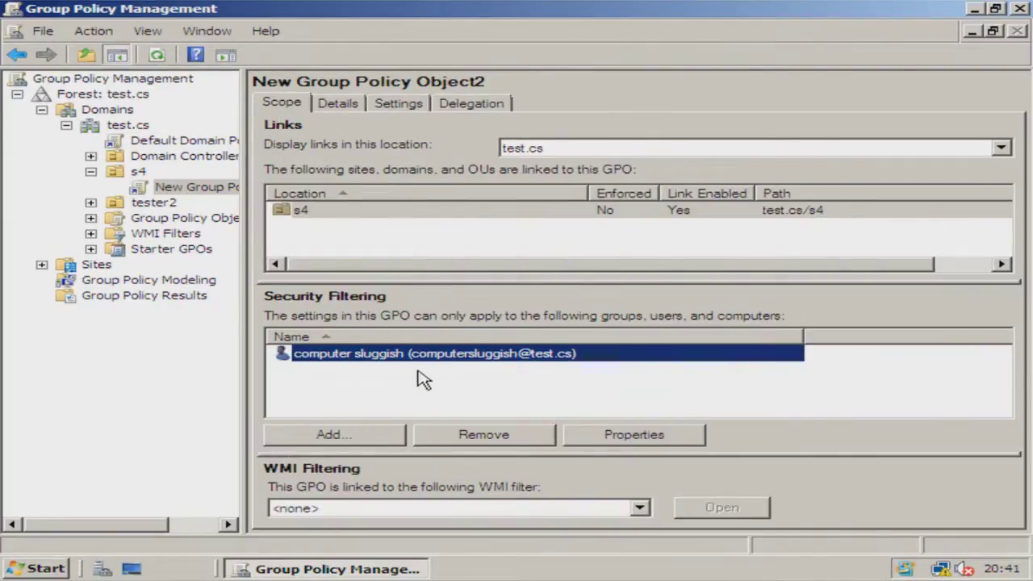
Step: Open the Settings report to confirm 'Hide and disable all items on the desktop' is Enabled
click(343, 101)
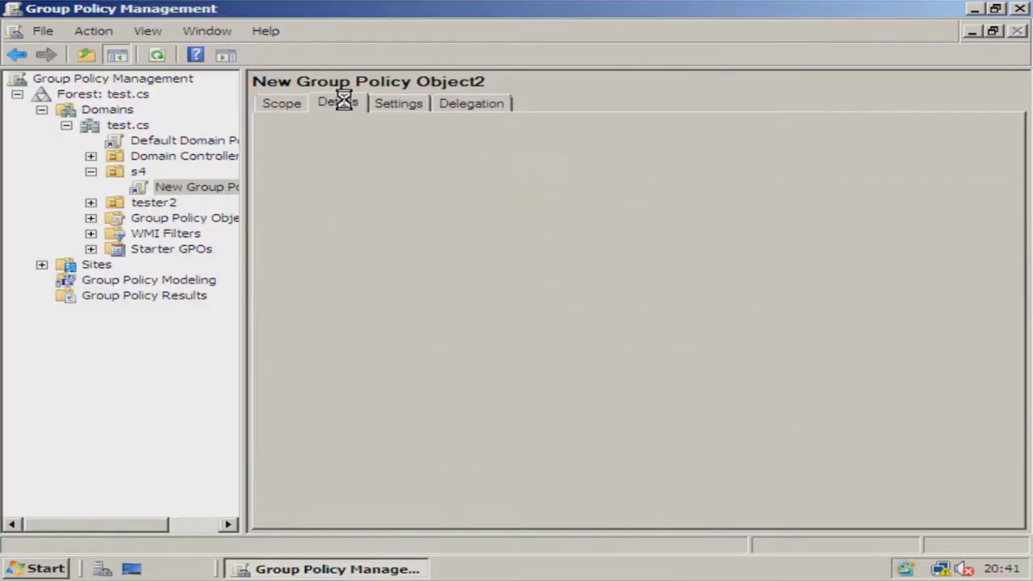
click(401, 106)
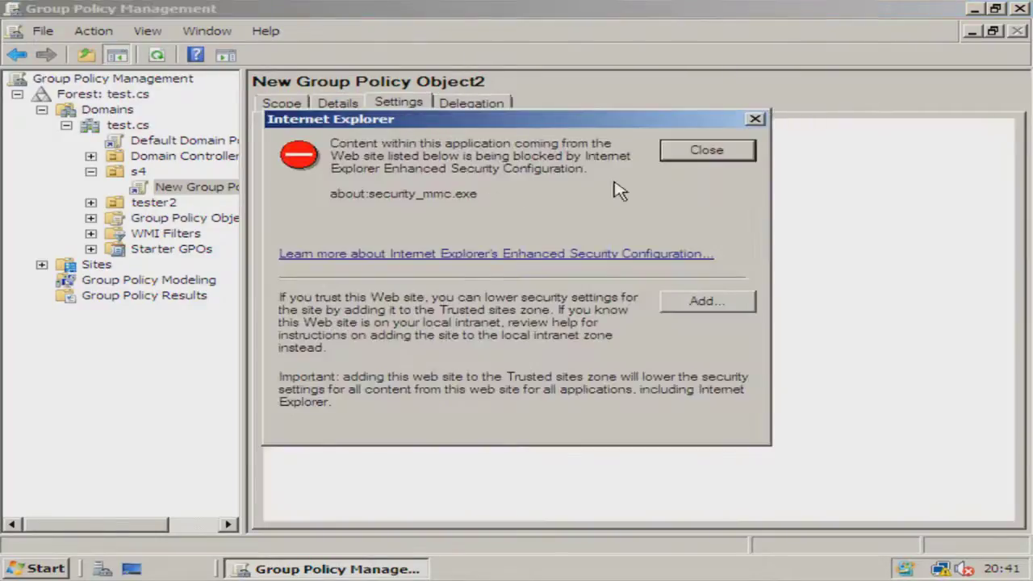
click(687, 152)
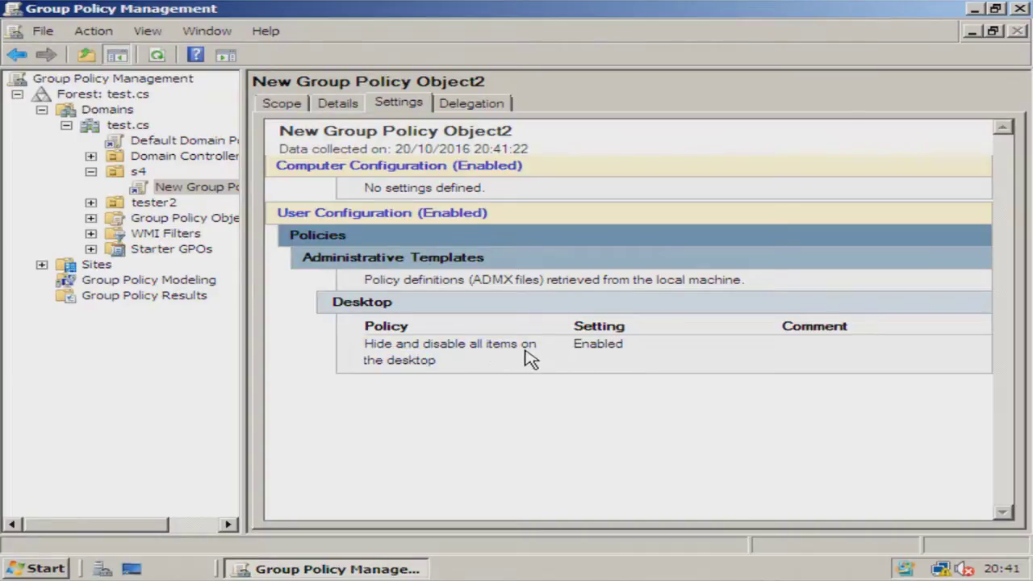
right_click(483, 345)
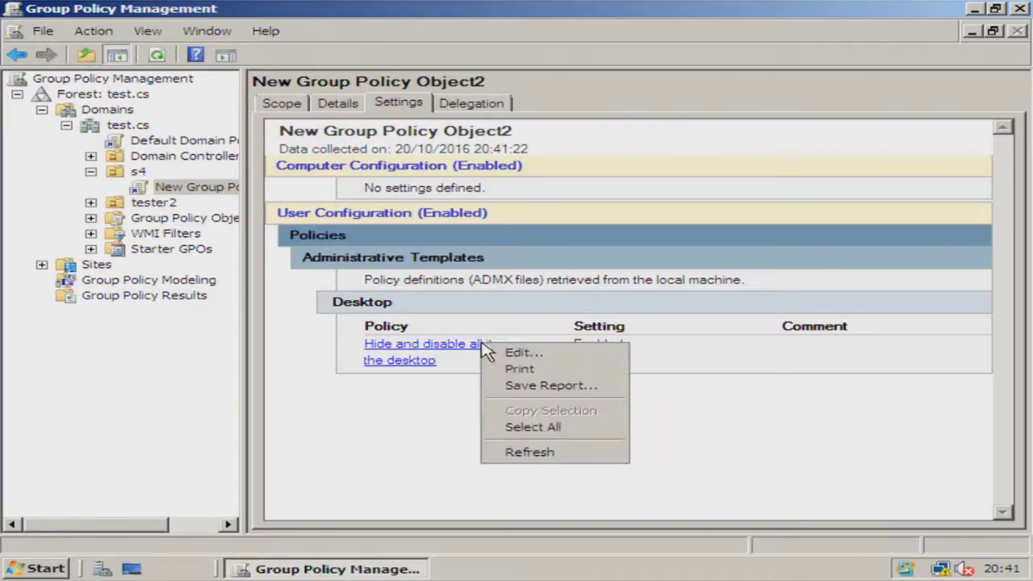
click(563, 356)
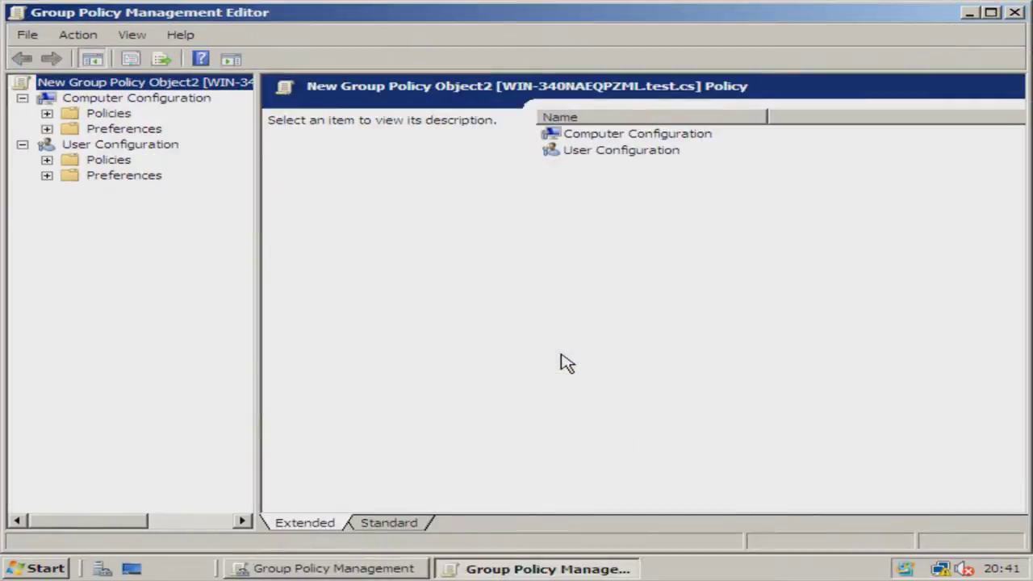
click(47, 159)
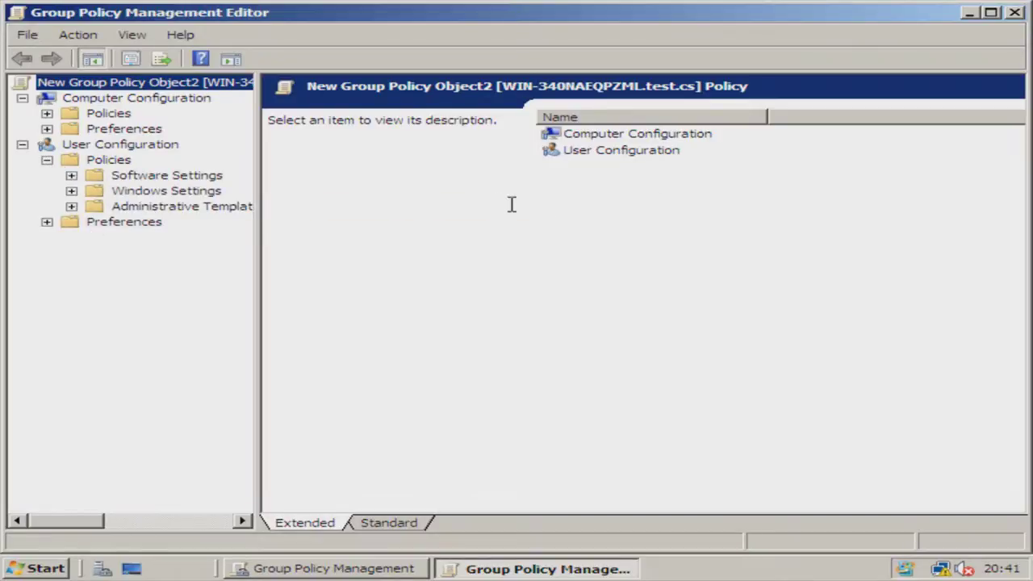
click(1014, 13)
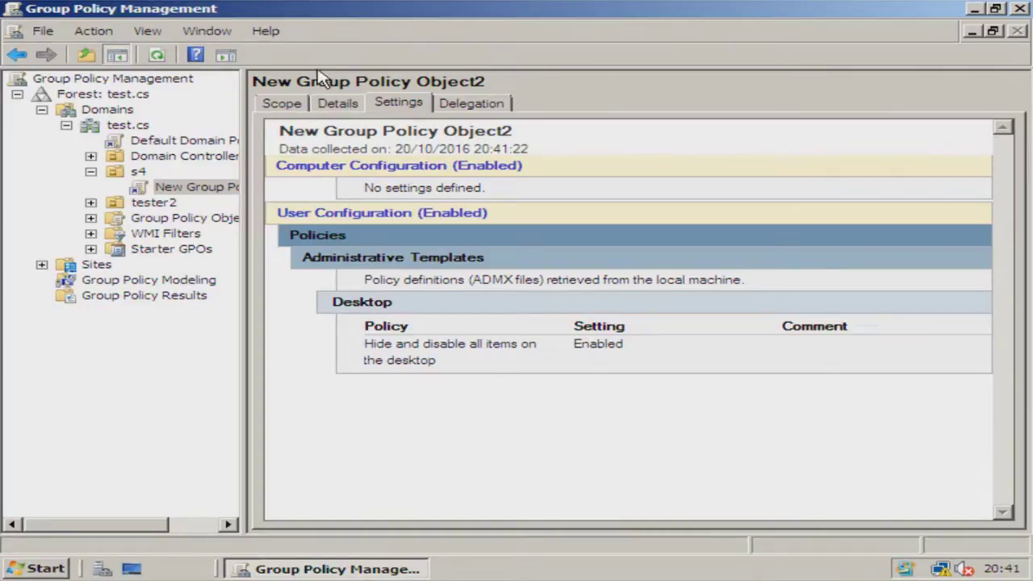
Step: Return to the Scope tab showing the s4 link and the single filtered user
click(292, 105)
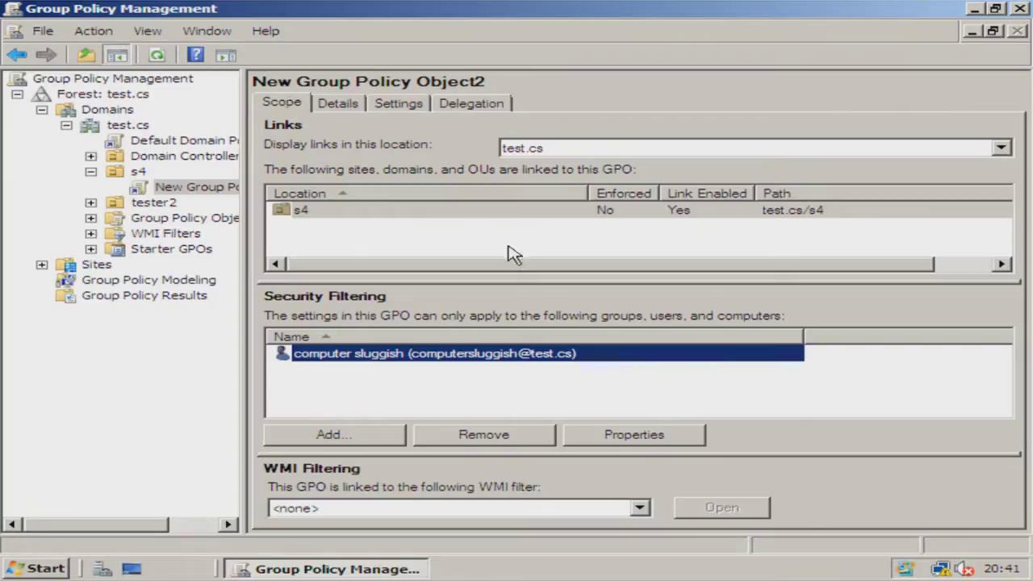